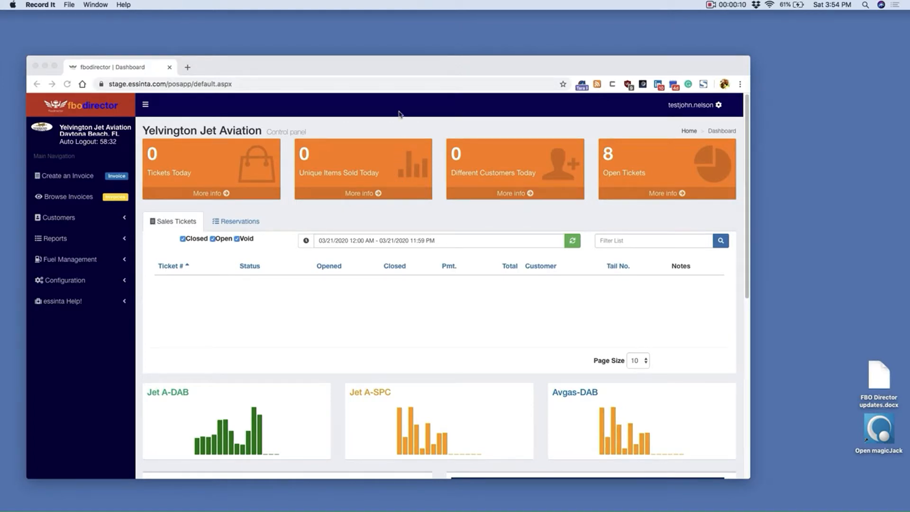
# Step: Open the QuickBooks export in the Import/Export configuration and view the General Ledger Report for 2/14/2020 to 2/16/2020
pyautogui.moveTo(330, 65); pyautogui.dragTo(396, 54)
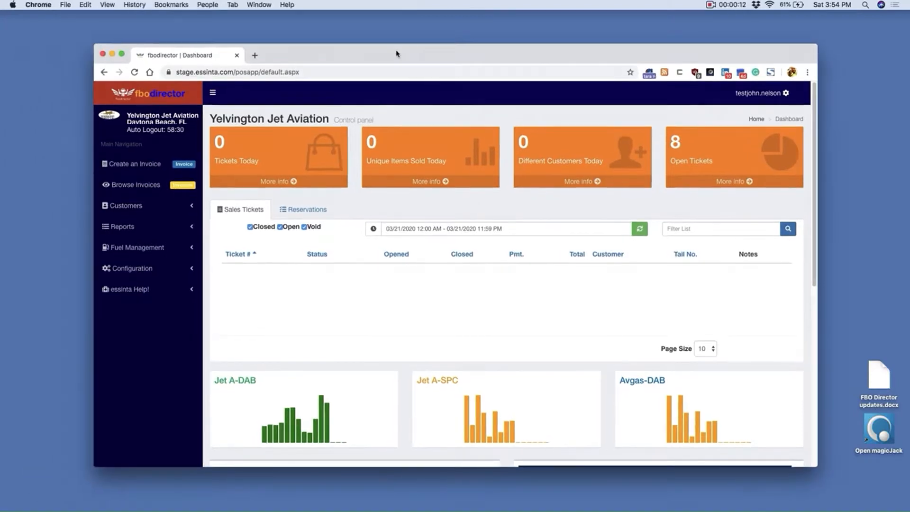
pyautogui.click(129, 269)
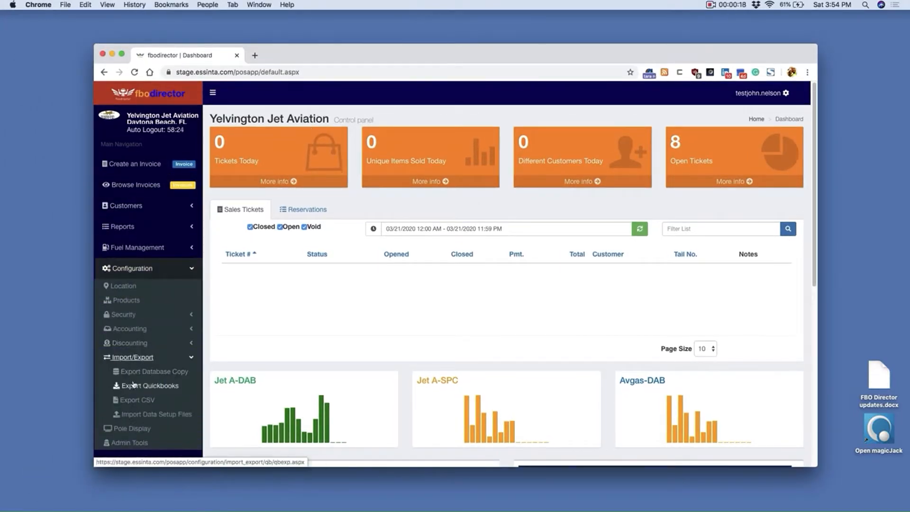
pyautogui.click(135, 386)
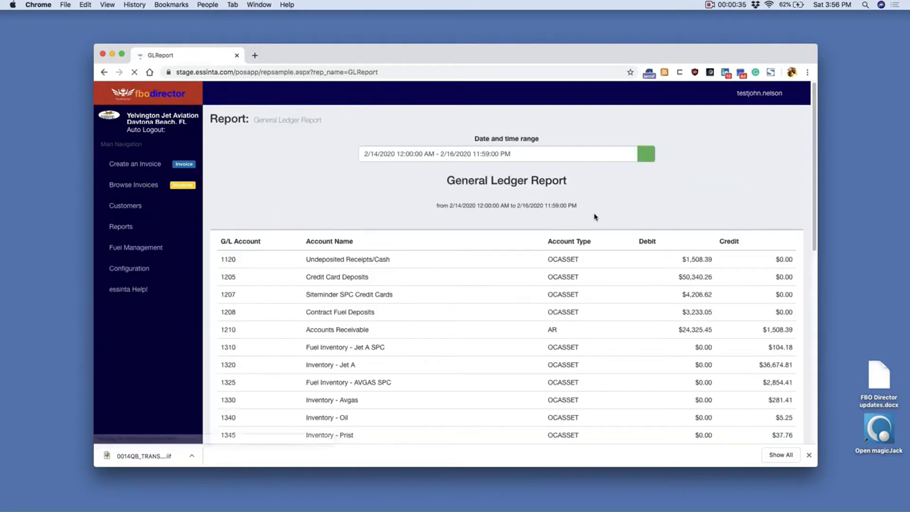
pyautogui.scroll(-3, 491, 280)
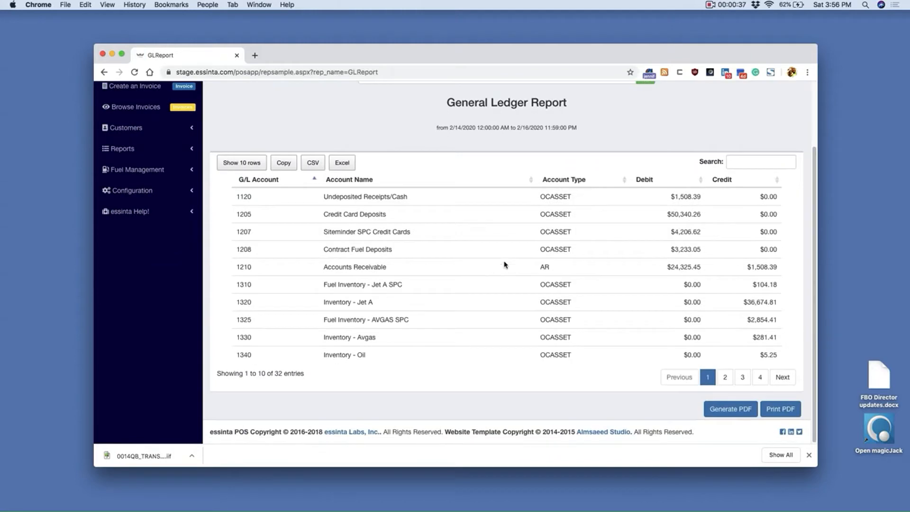
# Step: Switch to QuickBooks and start an import from IIF files
pyautogui.click(12, 369)
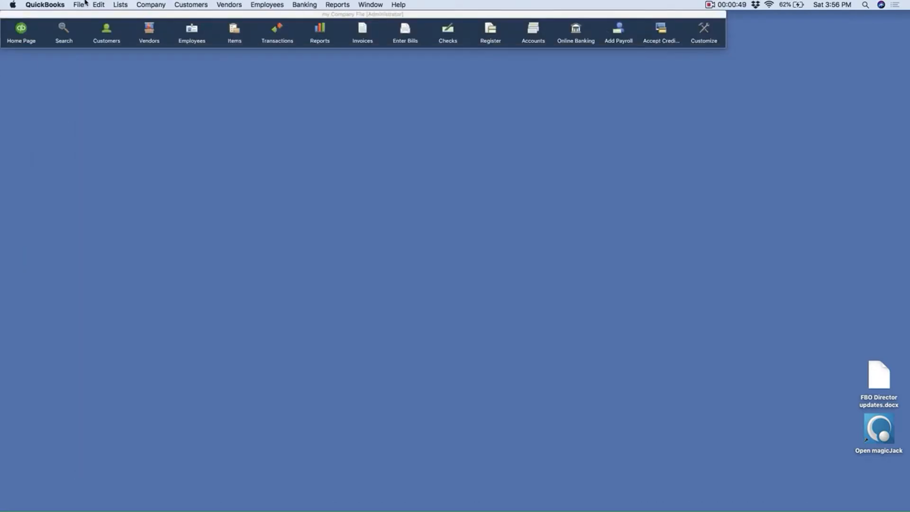
pyautogui.click(80, 5)
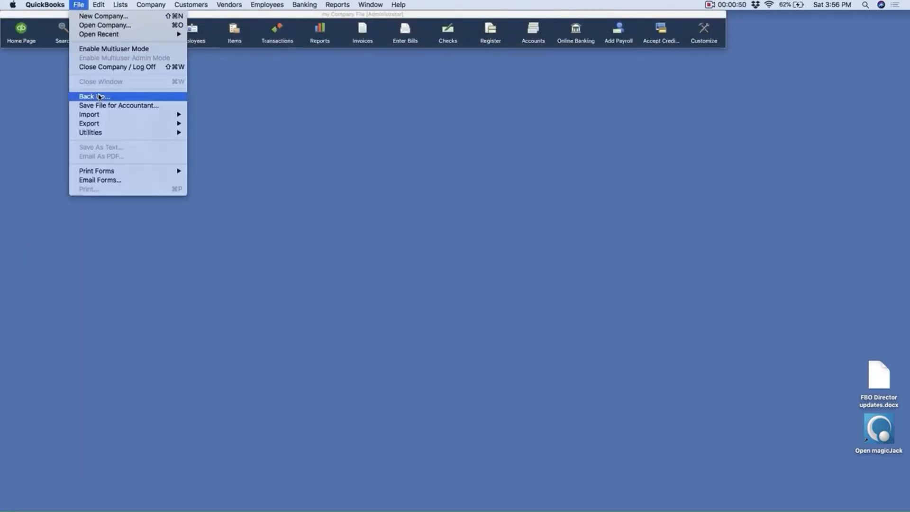
pyautogui.moveTo(101, 116)
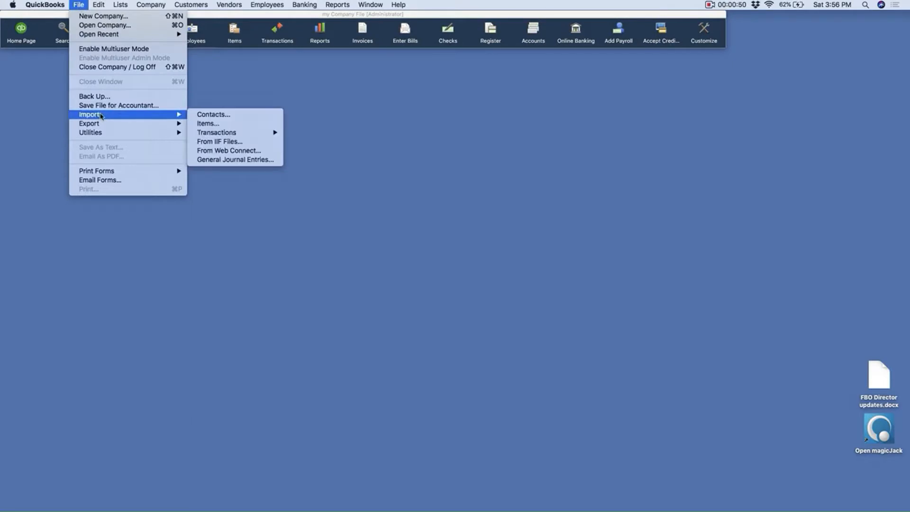
pyautogui.click(219, 141)
pyautogui.click(517, 176)
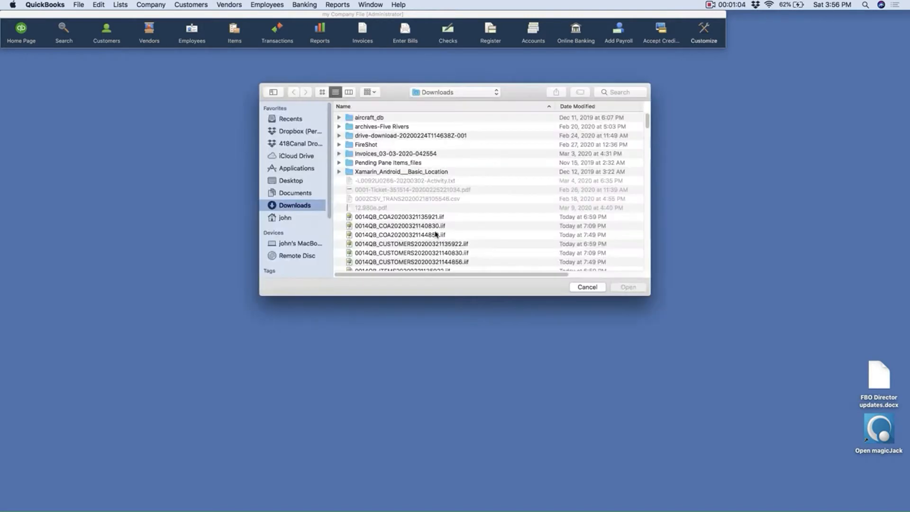
# Step: Sort the Downloads files by date modified, newest first, and import 0014QB_TRANS20200321145521.iif
pyautogui.scroll(-2, 437, 235)
pyautogui.scroll(2, 437, 236)
pyautogui.scroll(-5, 438, 235)
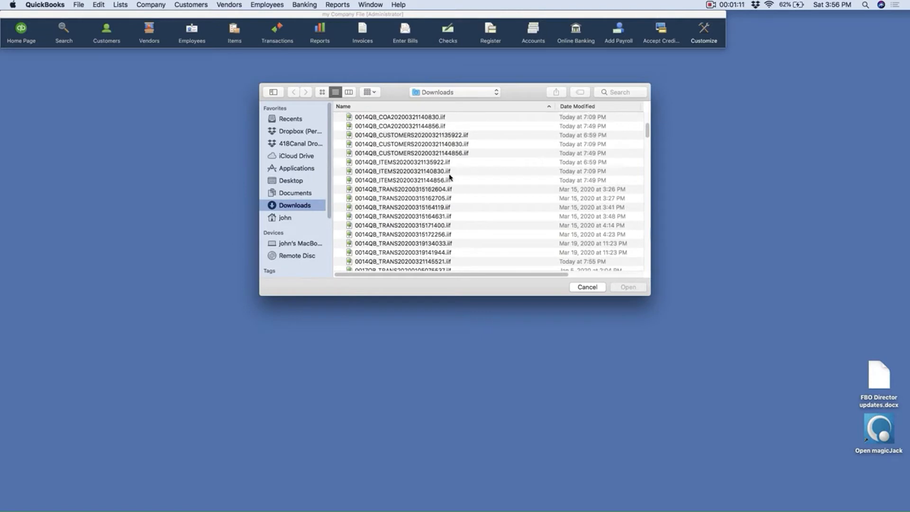
pyautogui.click(577, 106)
pyautogui.click(403, 117)
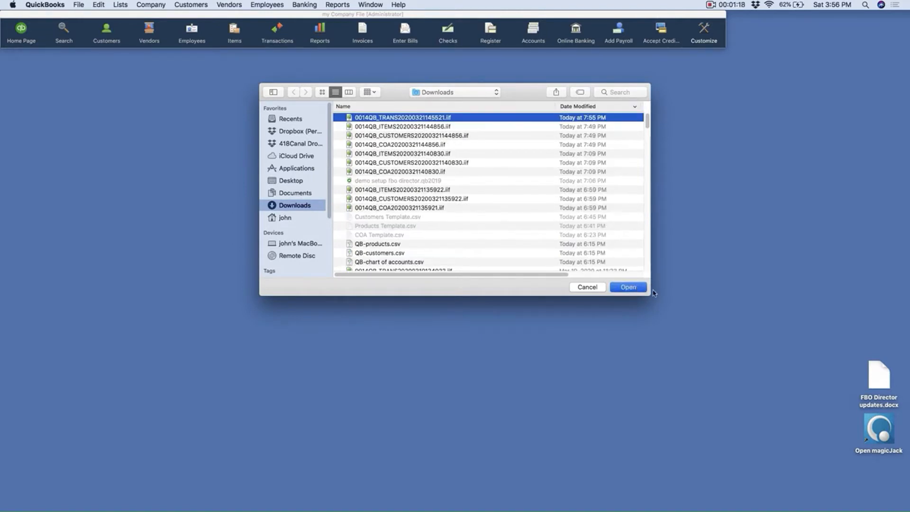
pyautogui.click(646, 288)
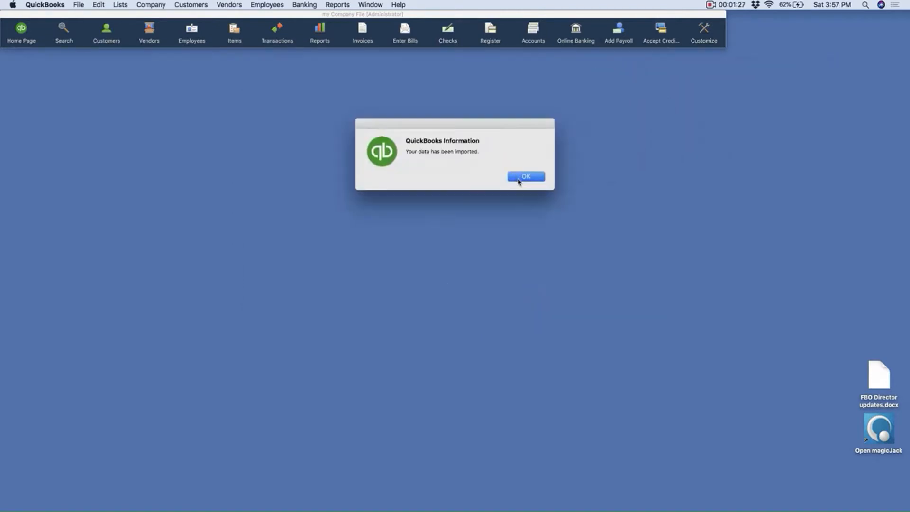
pyautogui.click(519, 180)
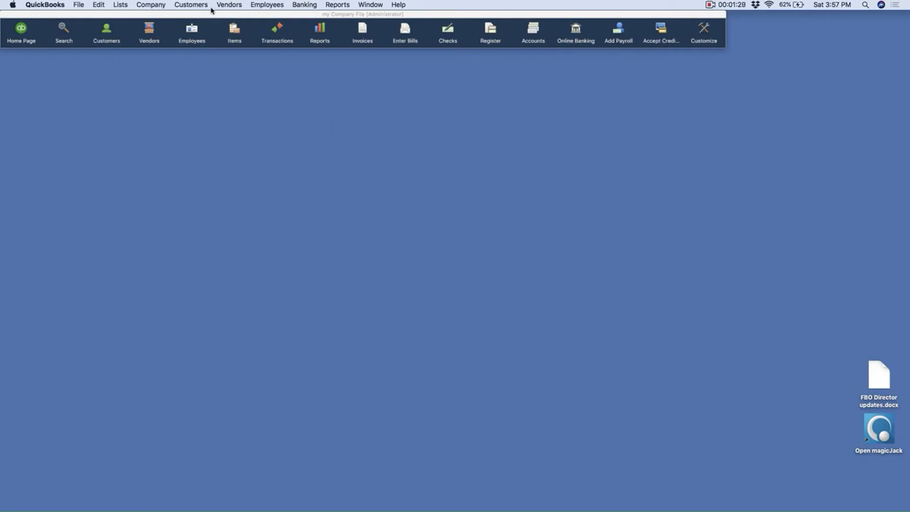
# Step: Open the Profit and Loss Standard report, accepting the Accrual basis and January as first month of the fiscal and tax years
pyautogui.click(353, 6)
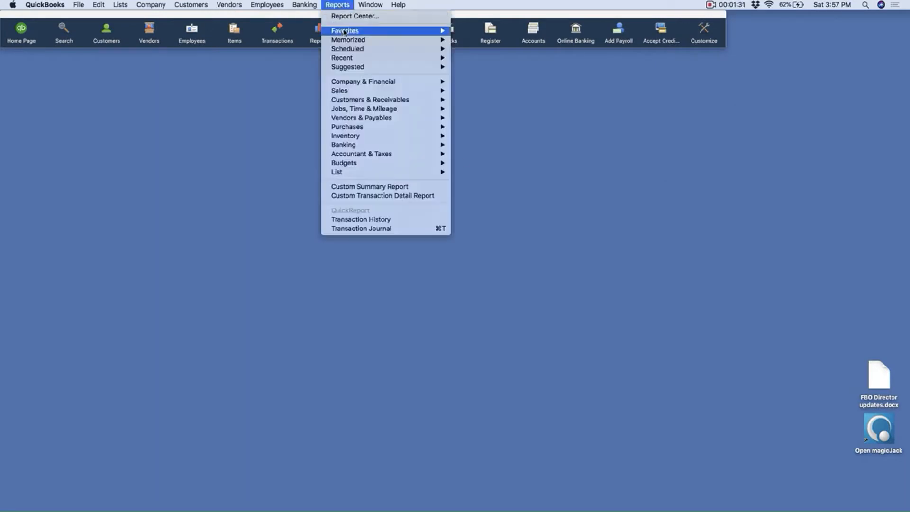
pyautogui.moveTo(364, 86)
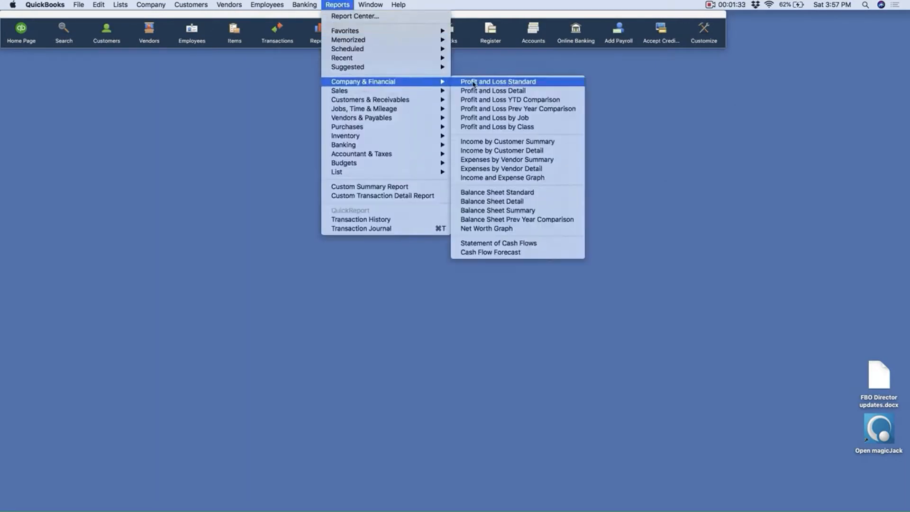
pyautogui.click(510, 83)
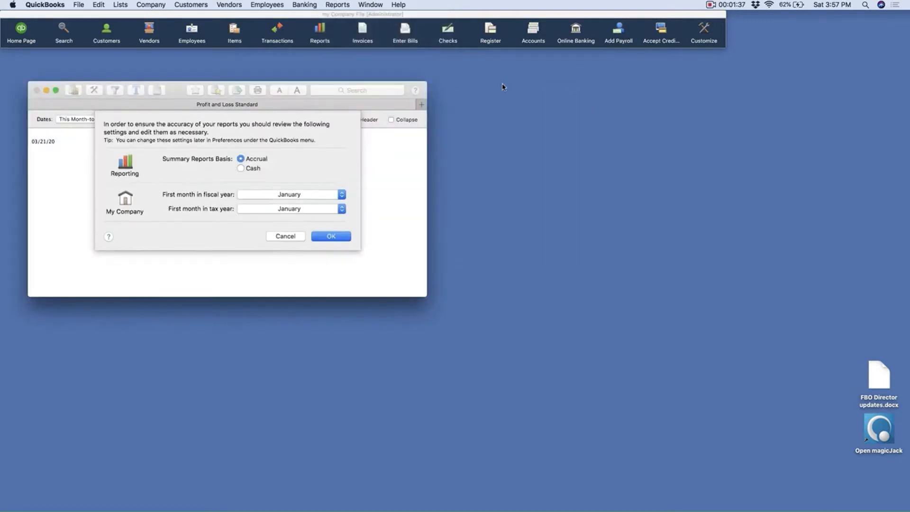
pyautogui.click(331, 235)
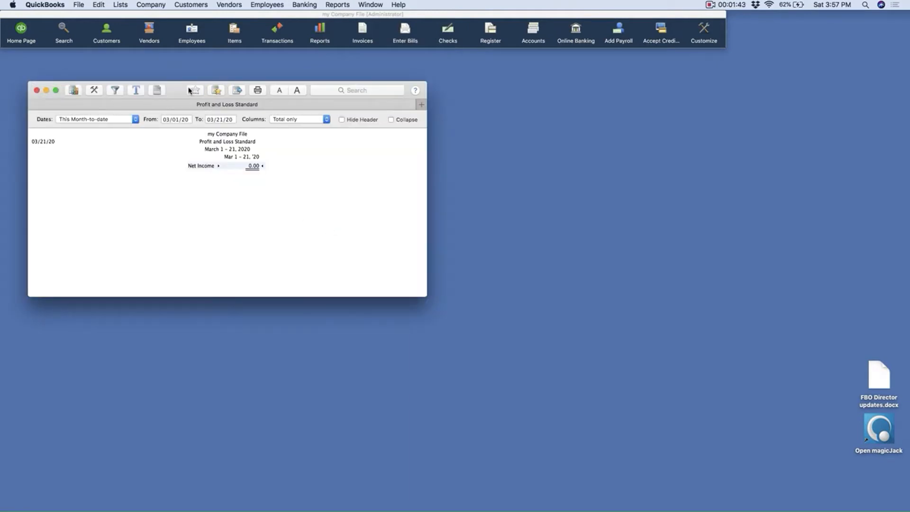
pyautogui.moveTo(191, 108); pyautogui.dragTo(311, 130)
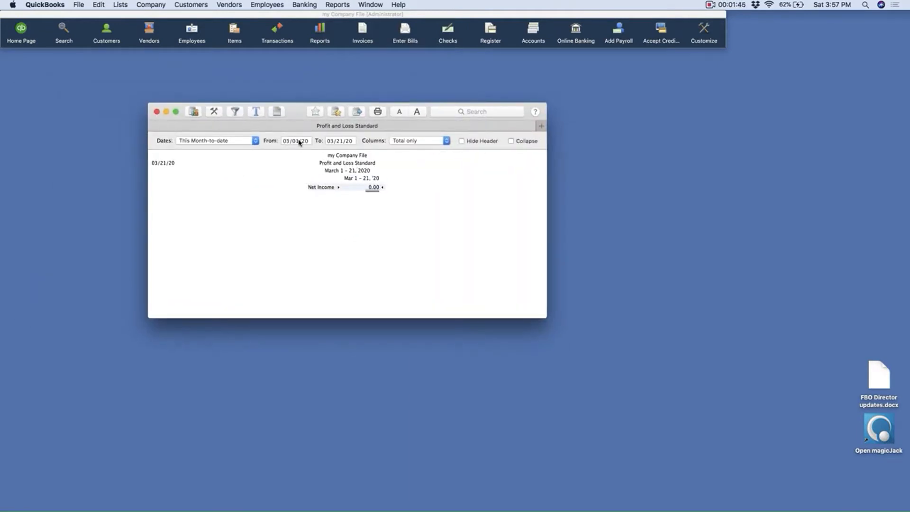
# Step: Switch the Profit and Loss report to Custom Dates with the start date 02/13/20
pyautogui.click(251, 141)
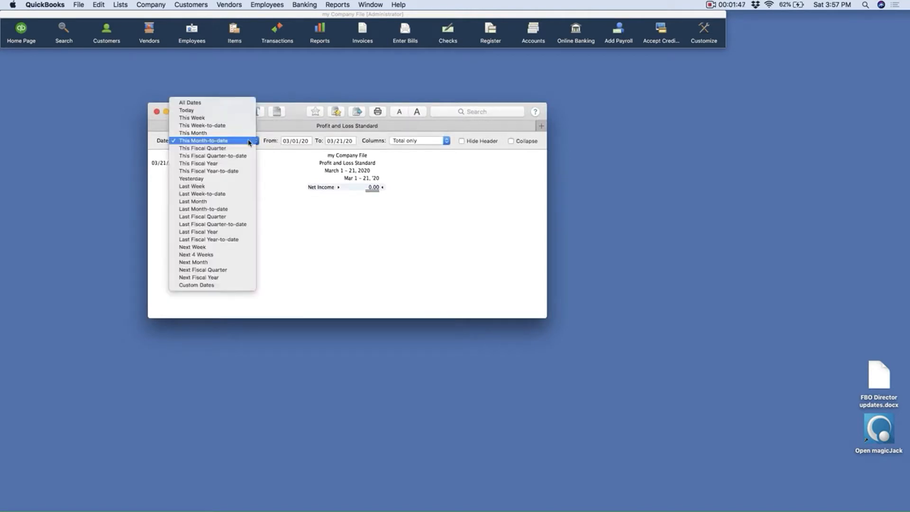
pyautogui.click(209, 285)
pyautogui.click(301, 141)
pyautogui.click(315, 142)
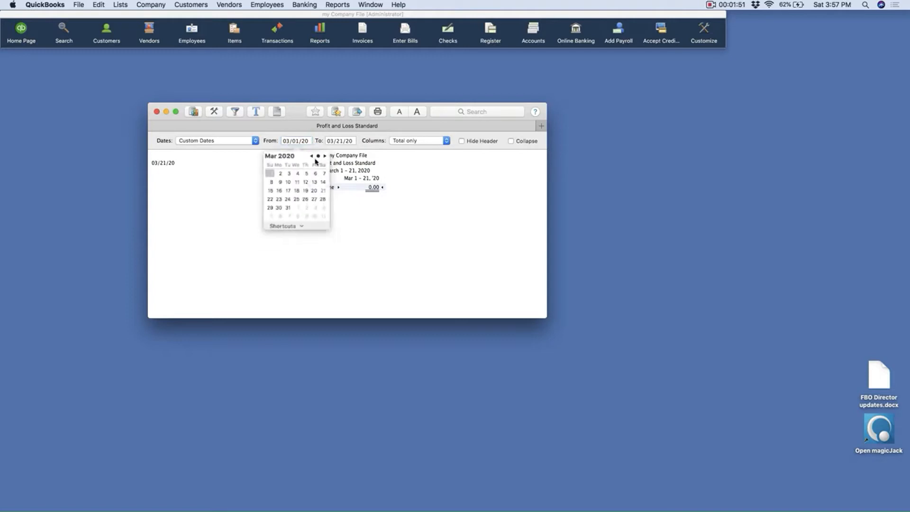
pyautogui.click(312, 156)
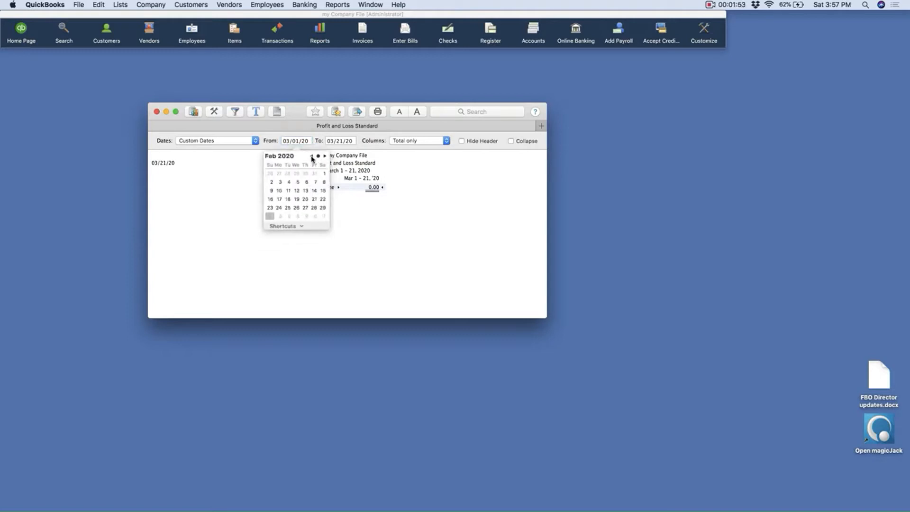
pyautogui.click(306, 190)
# Step: Set the end date of the Profit and Loss report to 02/17/20
pyautogui.click(352, 141)
pyautogui.press('BackSpace')
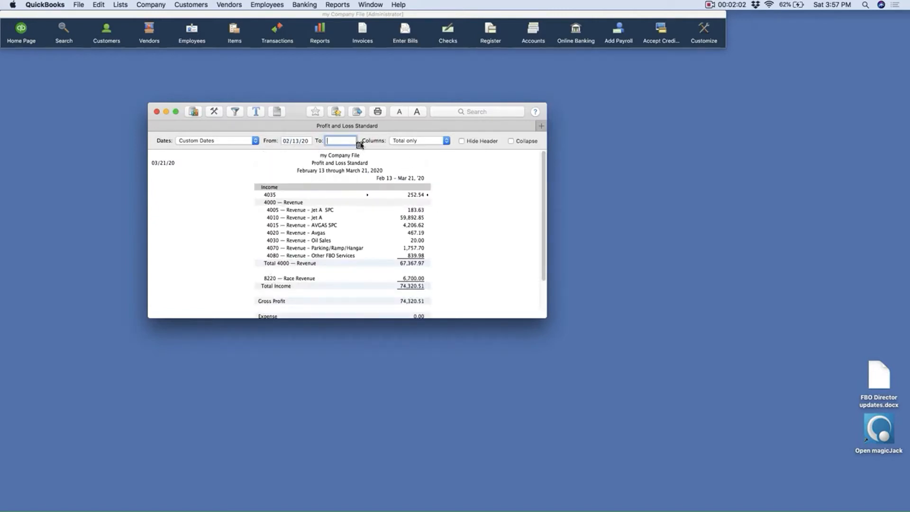
pyautogui.click(361, 146)
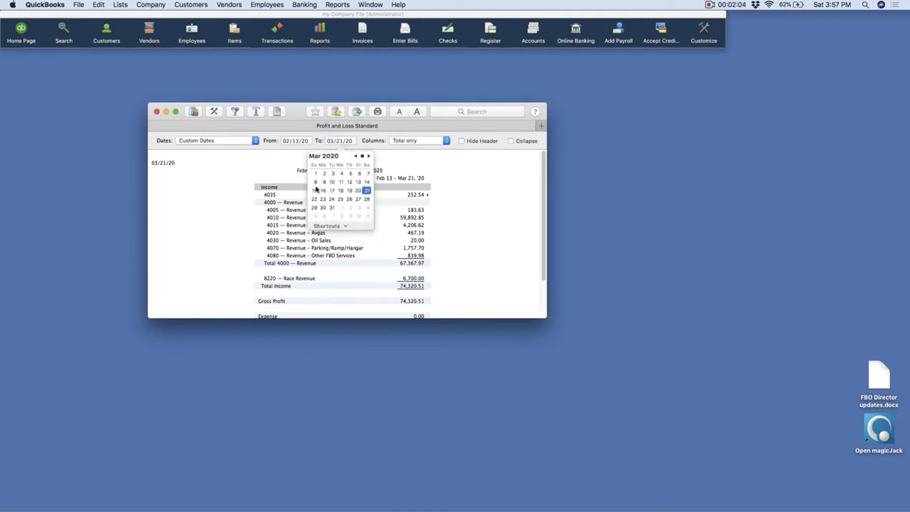
pyautogui.click(362, 156)
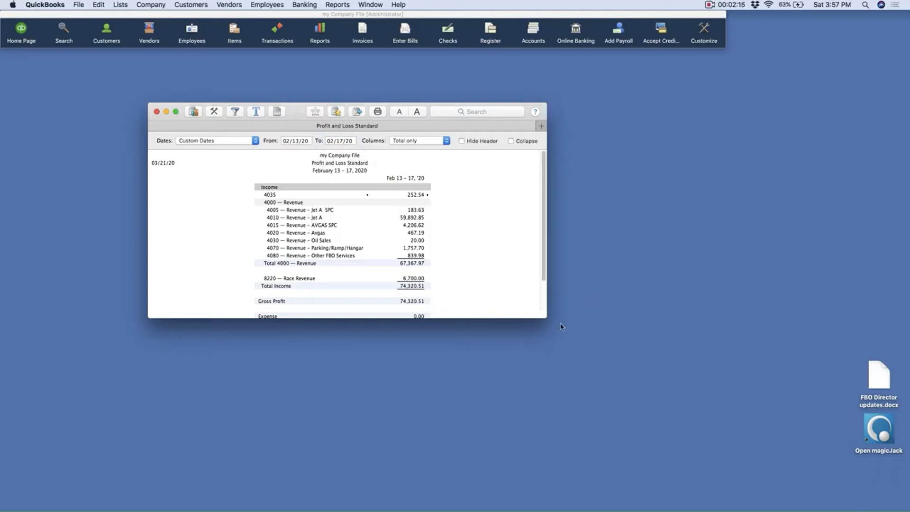
# Step: Enlarge the Profit and Loss report window and arrange it beside the General Ledger Report browser window
pyautogui.moveTo(547, 317); pyautogui.dragTo(703, 483)
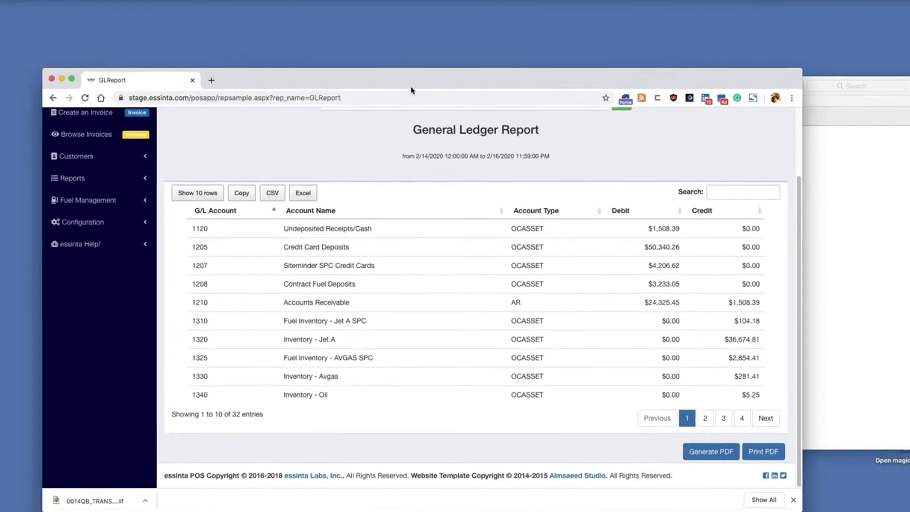
pyautogui.moveTo(412, 89); pyautogui.dragTo(278, 47)
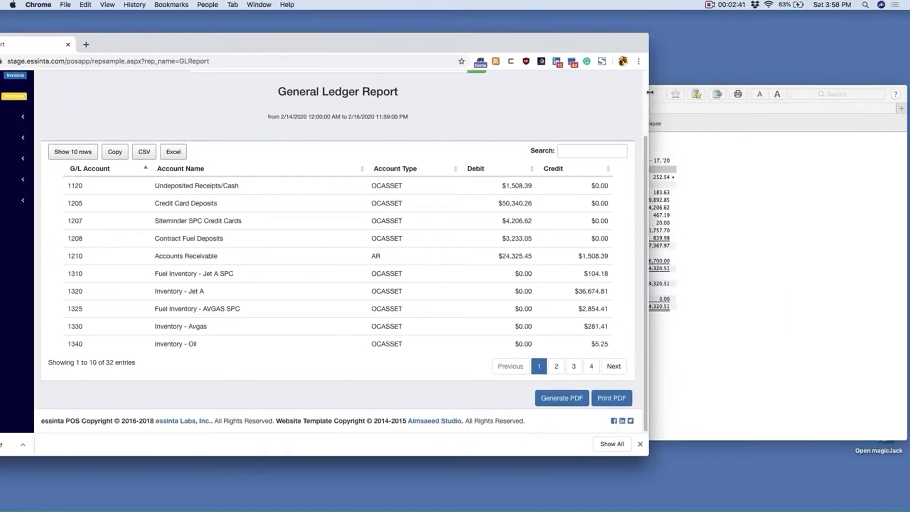
pyautogui.moveTo(650, 92); pyautogui.dragTo(804, 112)
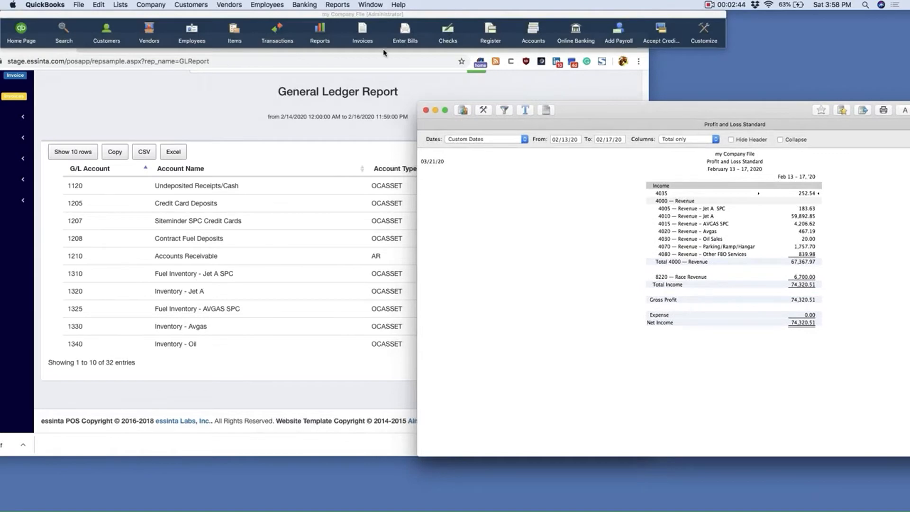
# Step: Switch back to the browser and show all rows of the General Ledger Report
pyautogui.click(398, 95)
pyautogui.click(73, 152)
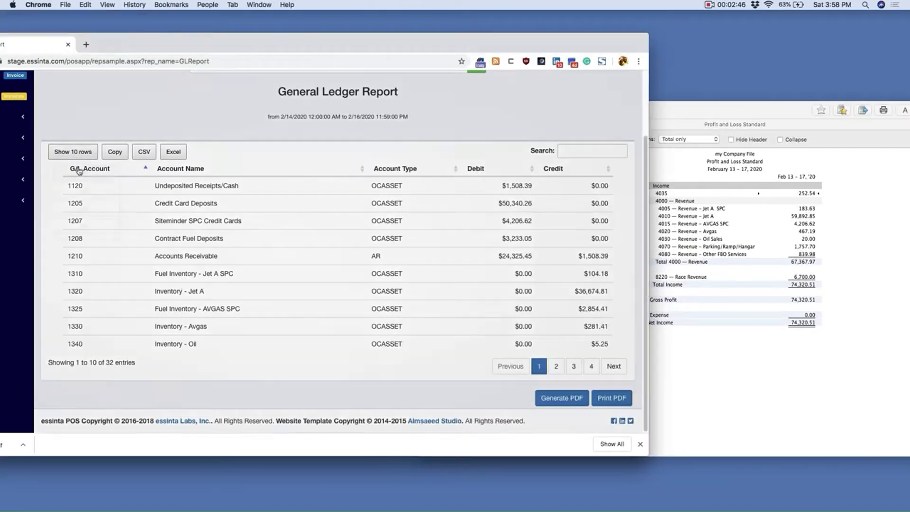
pyautogui.click(83, 228)
pyautogui.scroll(-15, 132, 258)
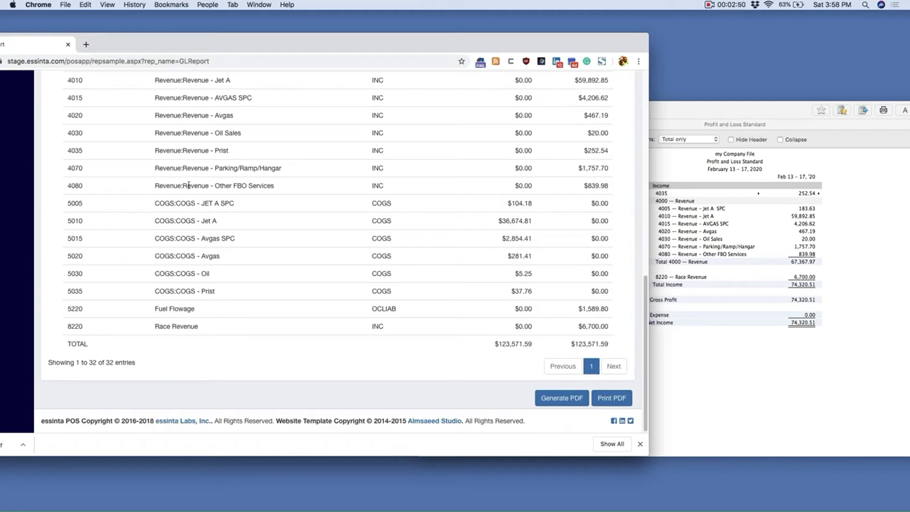
# Step: Compare the revenue account credits in the General Ledger Report with the income lines of the Profit and Loss report
pyautogui.scroll(3, 512, 156)
pyautogui.moveTo(575, 143); pyautogui.dragTo(619, 142)
pyautogui.click(598, 141)
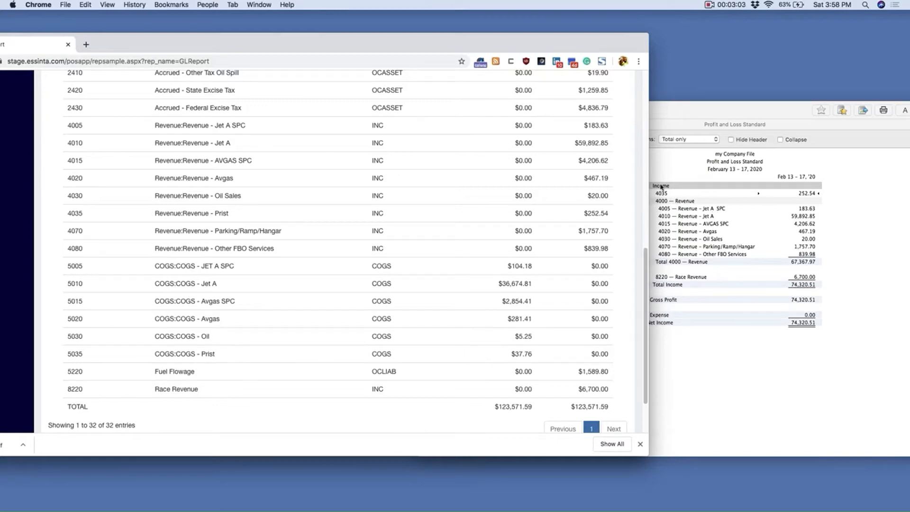
pyautogui.moveTo(586, 125); pyautogui.dragTo(609, 126)
pyautogui.click(616, 170)
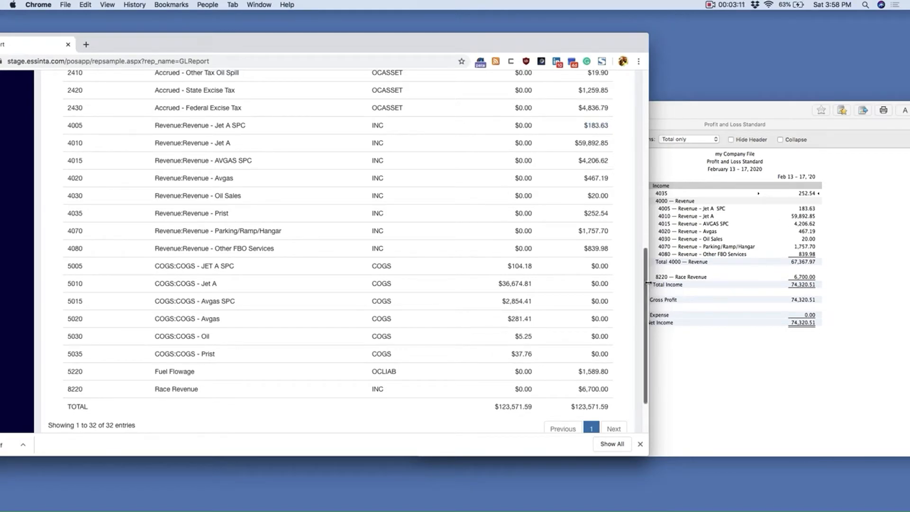
pyautogui.scroll(5, 635, 174)
pyautogui.scroll(4, 635, 175)
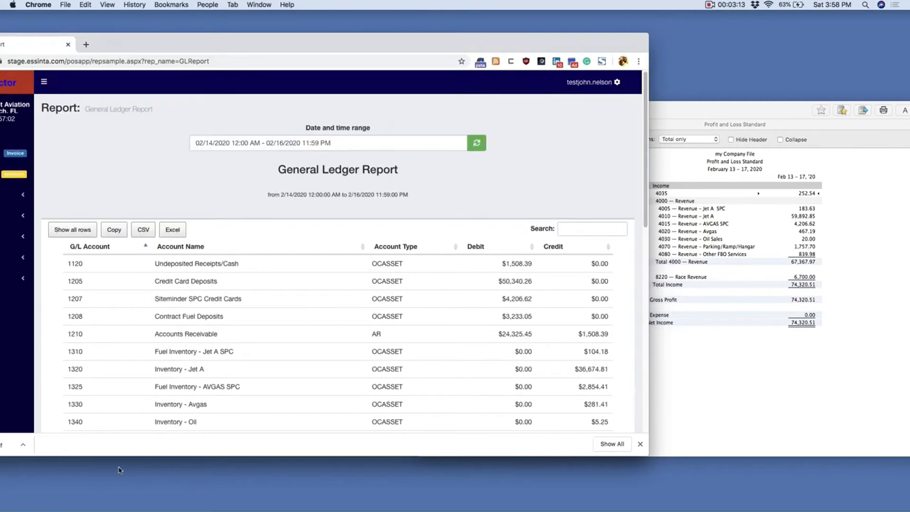
# Step: Bring the whole browser window into view and open the Daily reports page
pyautogui.moveTo(200, 33); pyautogui.dragTo(352, 24)
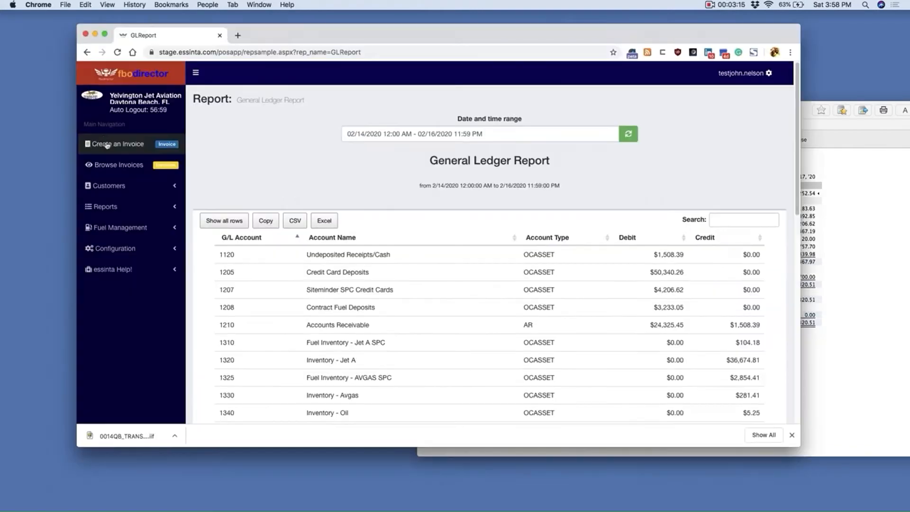
pyautogui.click(110, 204)
pyautogui.click(100, 225)
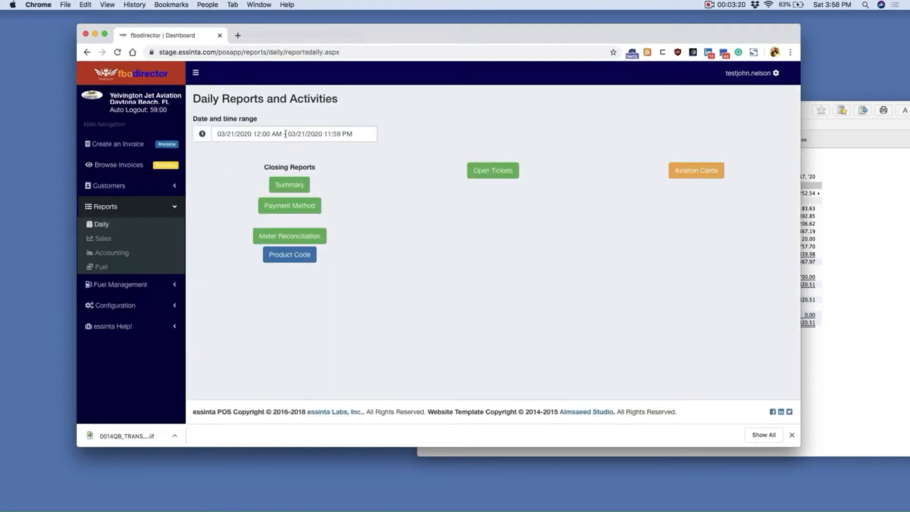
# Step: Set the daily reports date range to 02/14/2020 12:00 AM through 02/16/2020 11:59 PM and run the Summary closing report
pyautogui.click(280, 136)
pyautogui.click(304, 190)
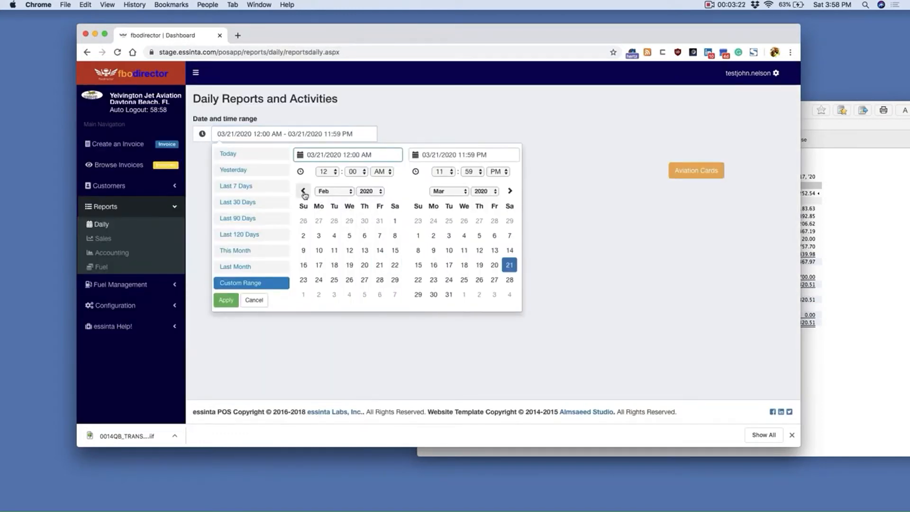
pyautogui.click(379, 250)
pyautogui.click(304, 264)
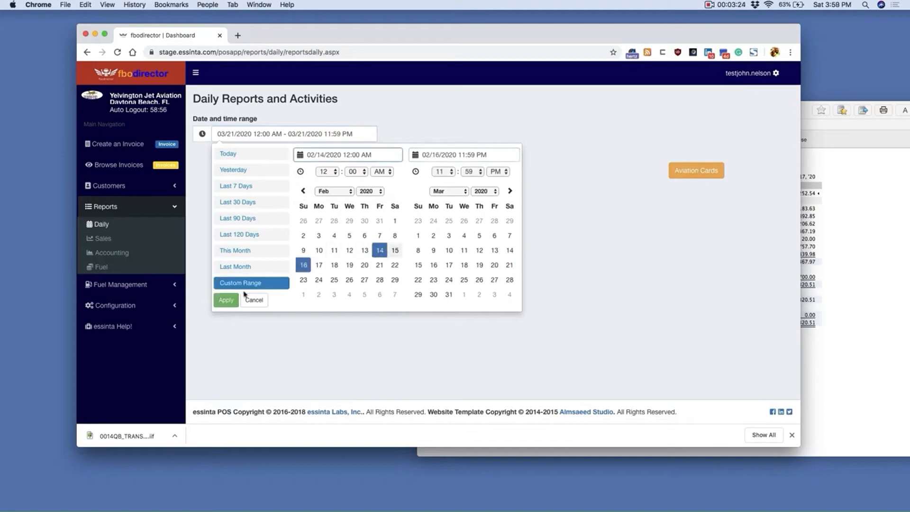
pyautogui.click(228, 300)
# Step: Switch to QuickBooks, move the Profit and Loss report fully into view and open the Transaction Center above it
pyautogui.click(853, 170)
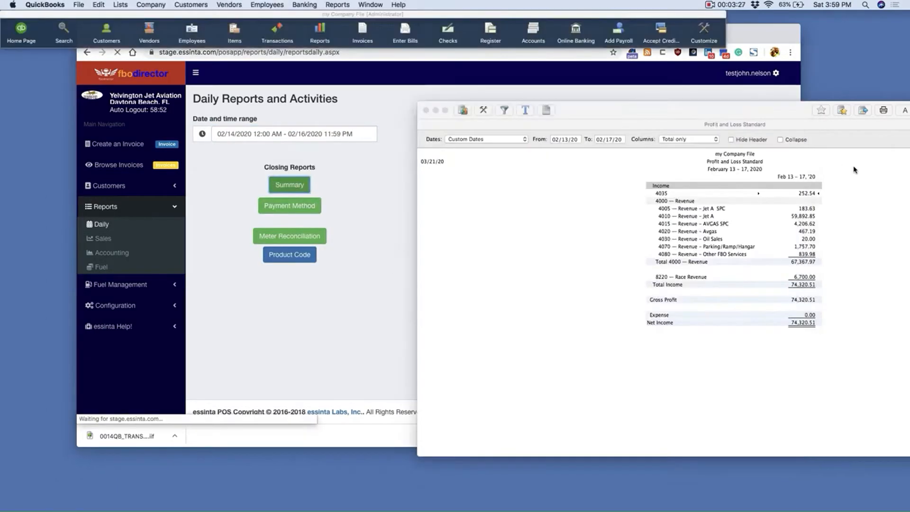
pyautogui.moveTo(760, 120); pyautogui.dragTo(391, 127)
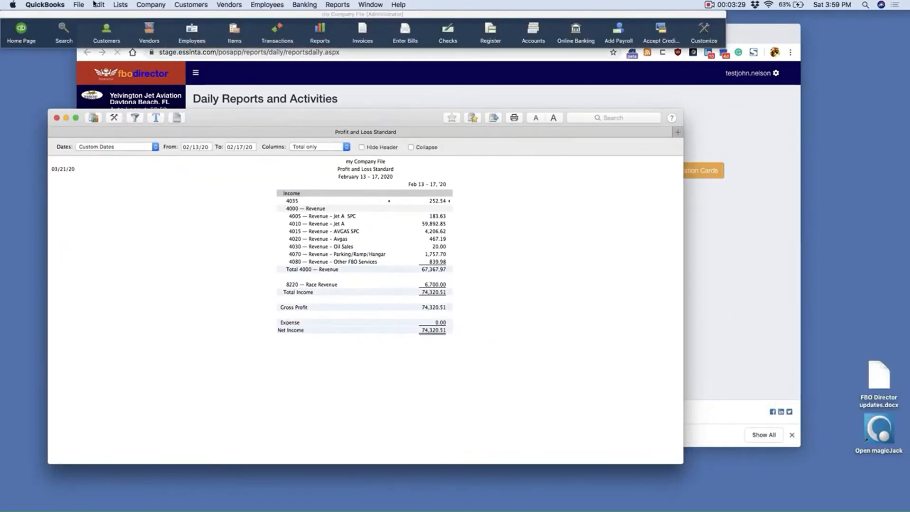
pyautogui.click(268, 42)
pyautogui.moveTo(433, 182); pyautogui.dragTo(425, 117)
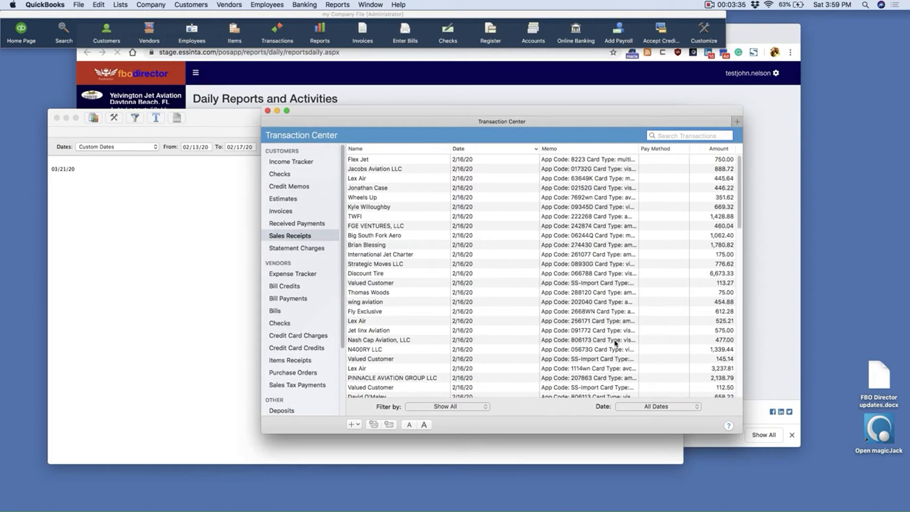
# Step: Review the imported Sales Receipts and Invoices lists in the Transaction Center
pyautogui.scroll(-10, 615, 342)
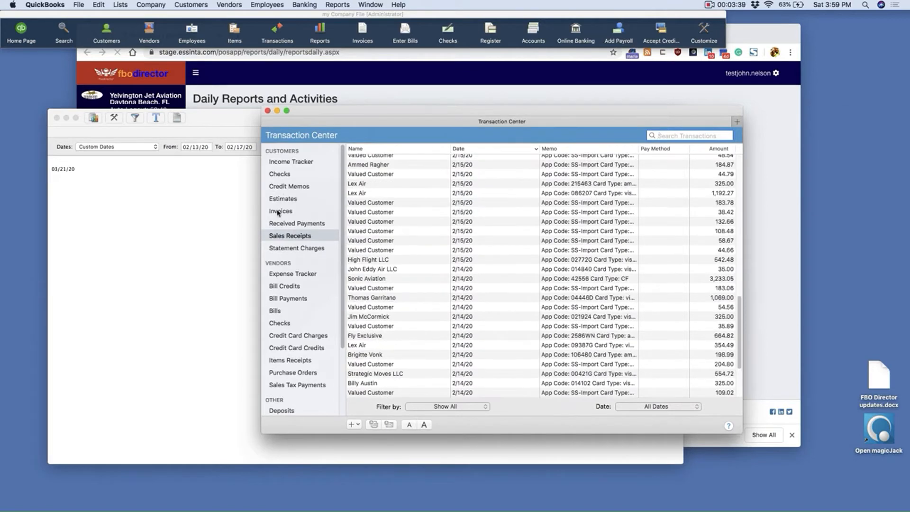
pyautogui.click(279, 211)
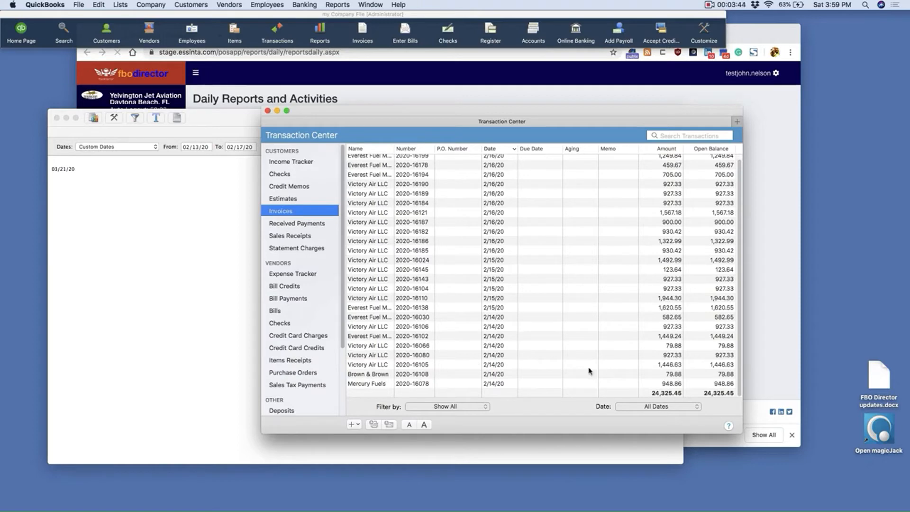
pyautogui.click(299, 237)
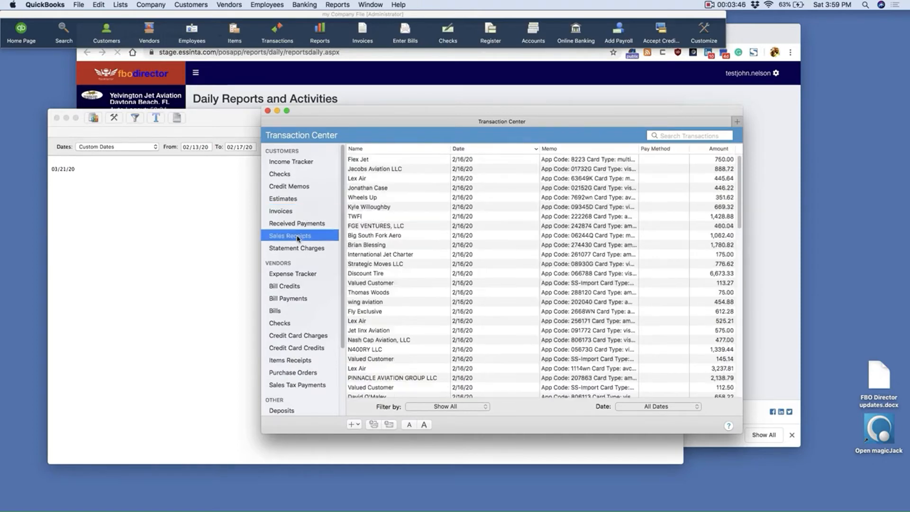
# Step: Switch back to the browser and examine the closing report's transactions, payment type totals, customer account balances and accrued taxes
pyautogui.click(213, 252)
pyautogui.click(264, 73)
pyautogui.scroll(-20, 317, 284)
pyautogui.scroll(-15, 317, 285)
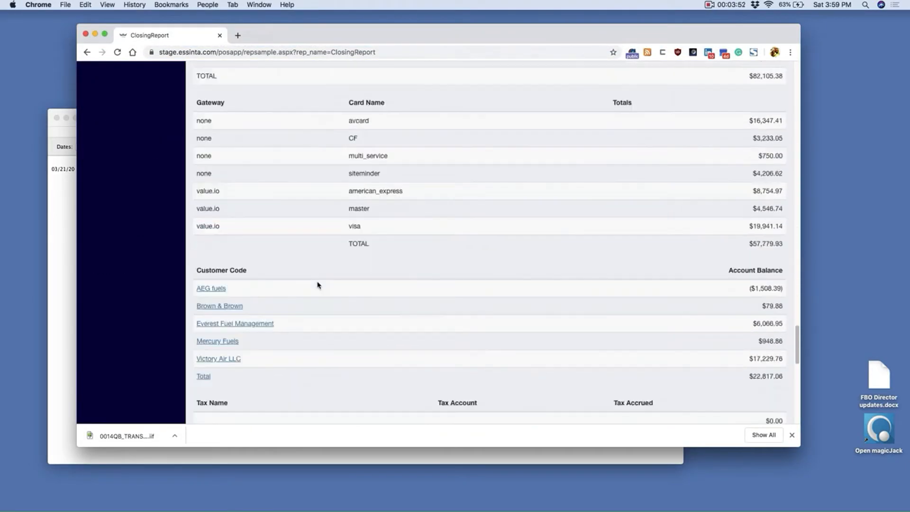
pyautogui.scroll(5, 318, 284)
pyautogui.scroll(-6, 317, 285)
pyautogui.scroll(15, 317, 284)
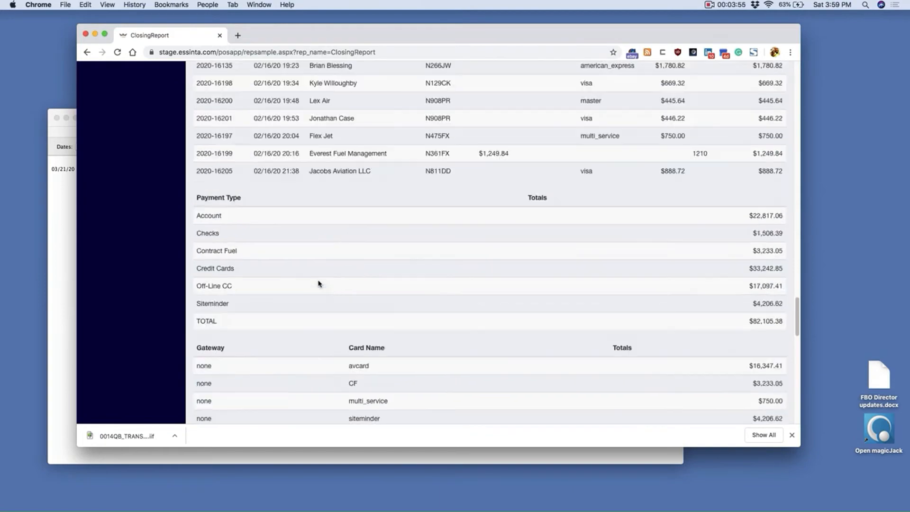
pyautogui.scroll(15, 318, 283)
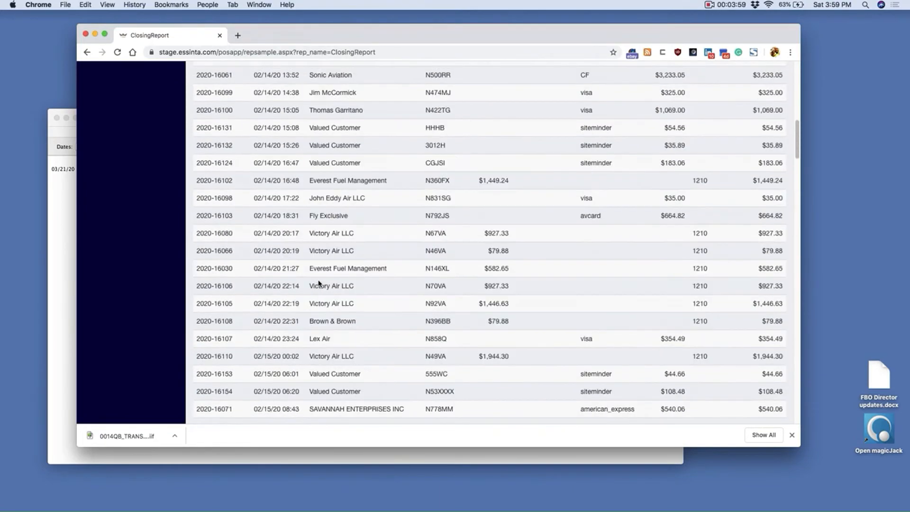
pyautogui.scroll(-15, 318, 283)
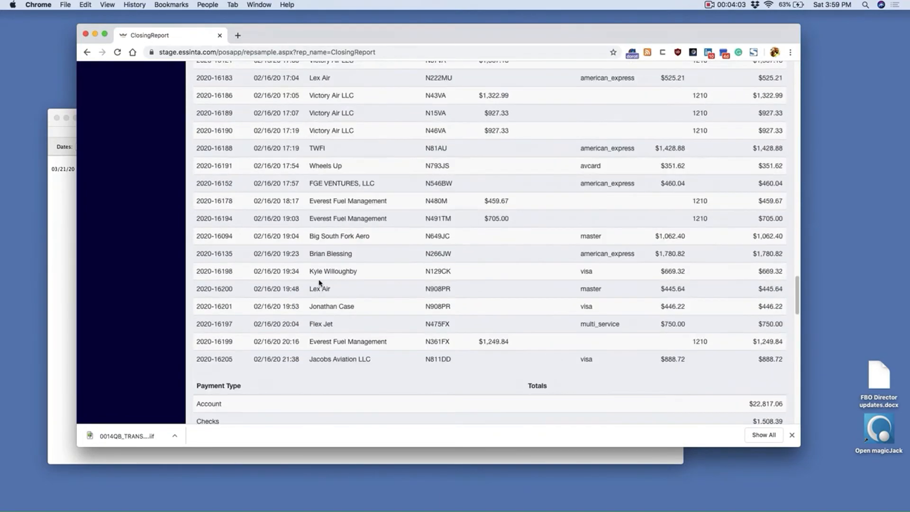
pyautogui.scroll(-10, 319, 283)
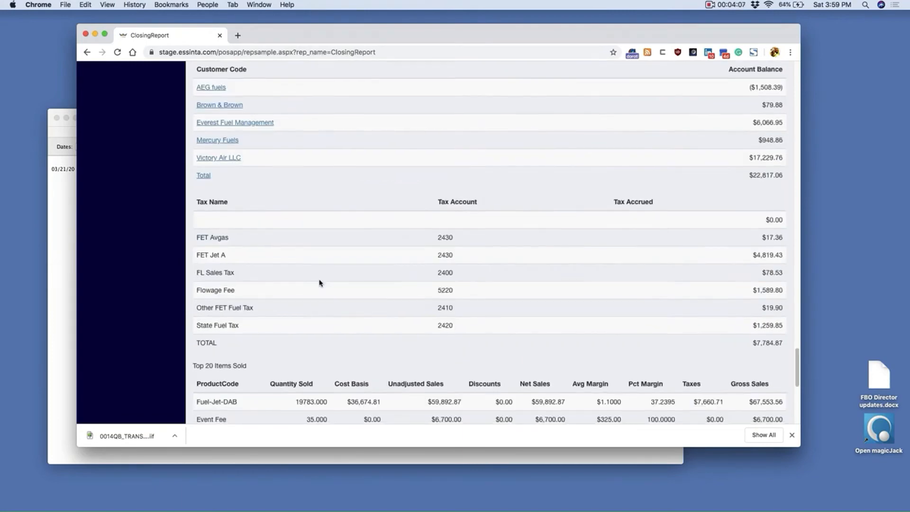
pyautogui.scroll(1, 319, 283)
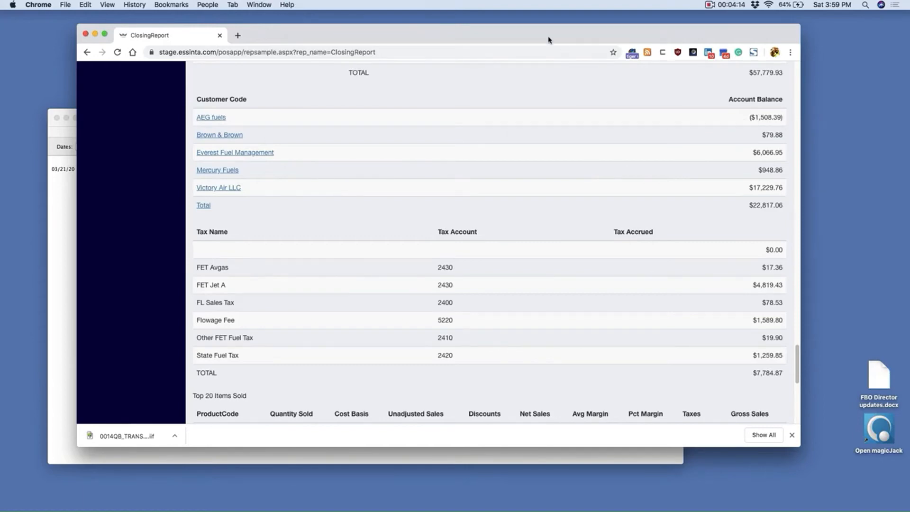
# Step: Move the closing report window aside, minimize the Profit and Loss report and bring the Transaction Center into clear view
pyautogui.moveTo(548, 40); pyautogui.dragTo(807, 160)
pyautogui.click(169, 157)
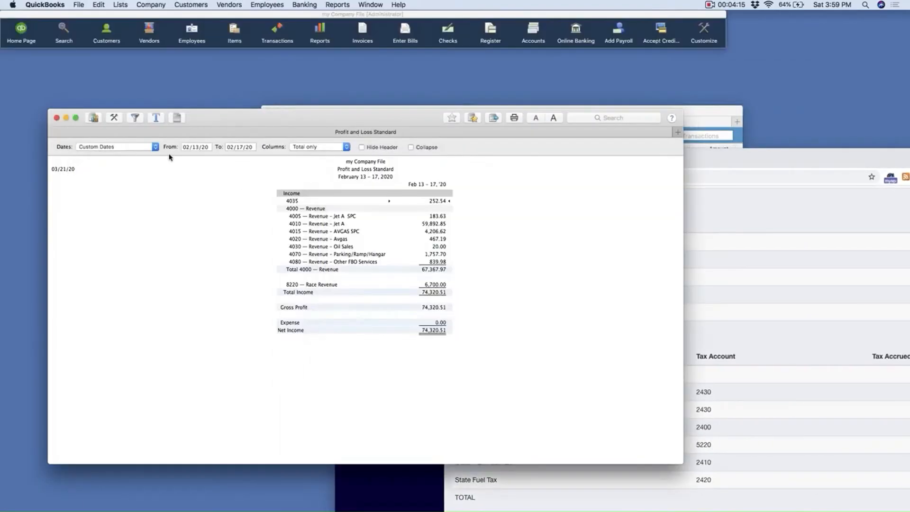
pyautogui.click(66, 118)
pyautogui.moveTo(595, 116); pyautogui.dragTo(538, 102)
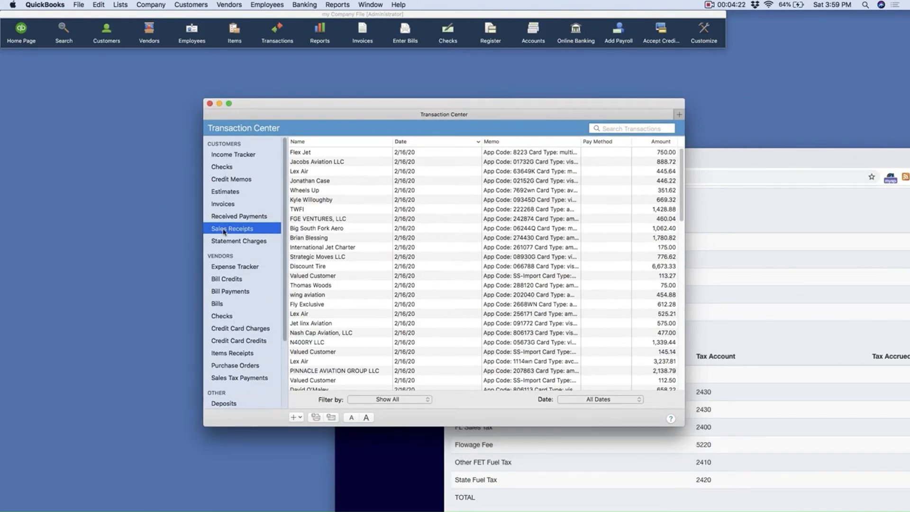
# Step: Show the Received Payments list and compare the AEG fuels payment with the closing report's customer account balances
pyautogui.click(239, 217)
pyautogui.click(364, 152)
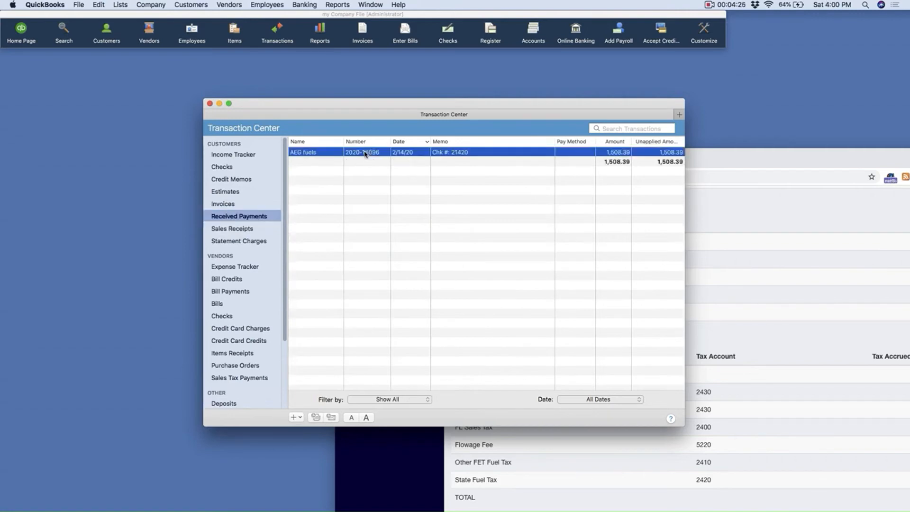
pyautogui.moveTo(594, 104); pyautogui.dragTo(433, 73)
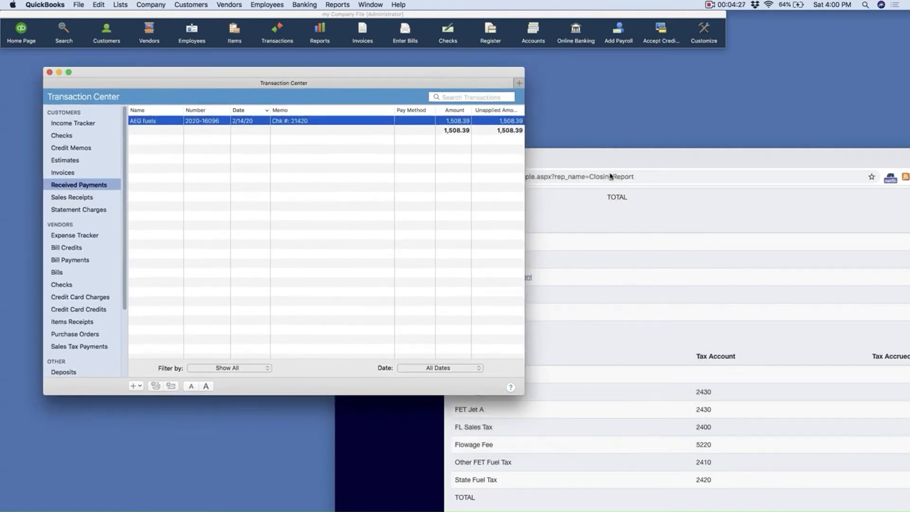
pyautogui.click(617, 161)
pyautogui.moveTo(617, 161); pyautogui.dragTo(331, 159)
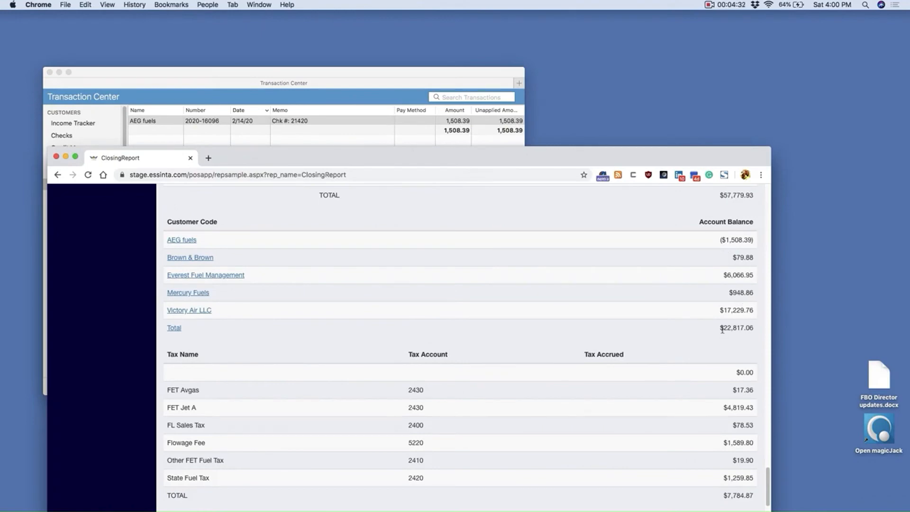
pyautogui.moveTo(632, 155); pyautogui.dragTo(726, 162)
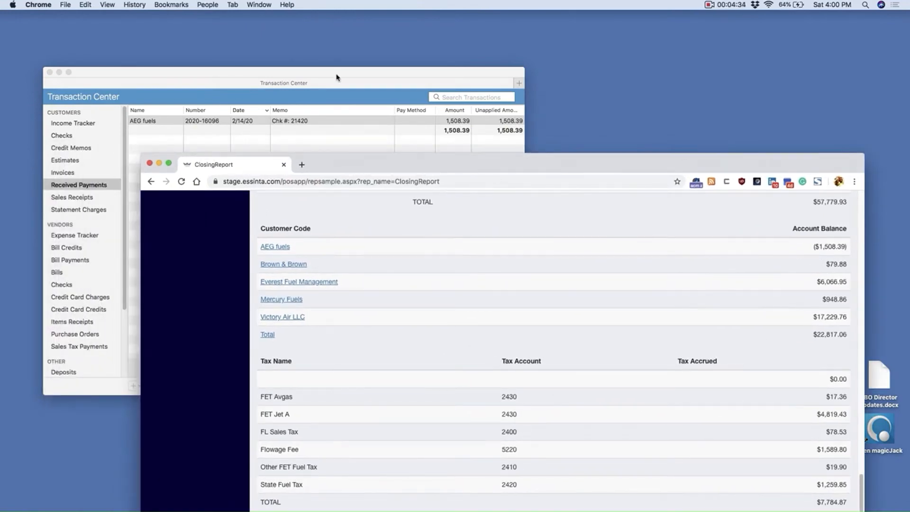
pyautogui.click(338, 77)
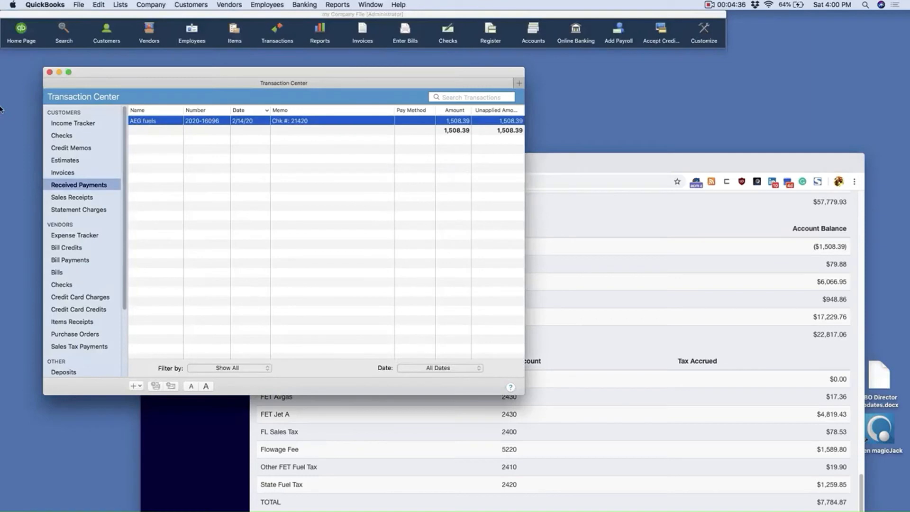
# Step: Switch to Finder, open the Downloads folder and widen the Name column to show full file names
pyautogui.moveTo(2, 113)
pyautogui.click(19, 126)
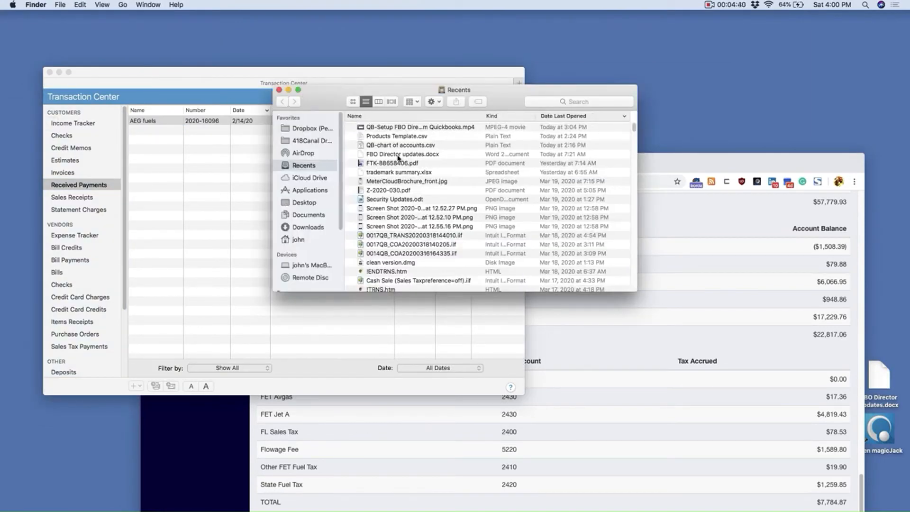
pyautogui.click(292, 226)
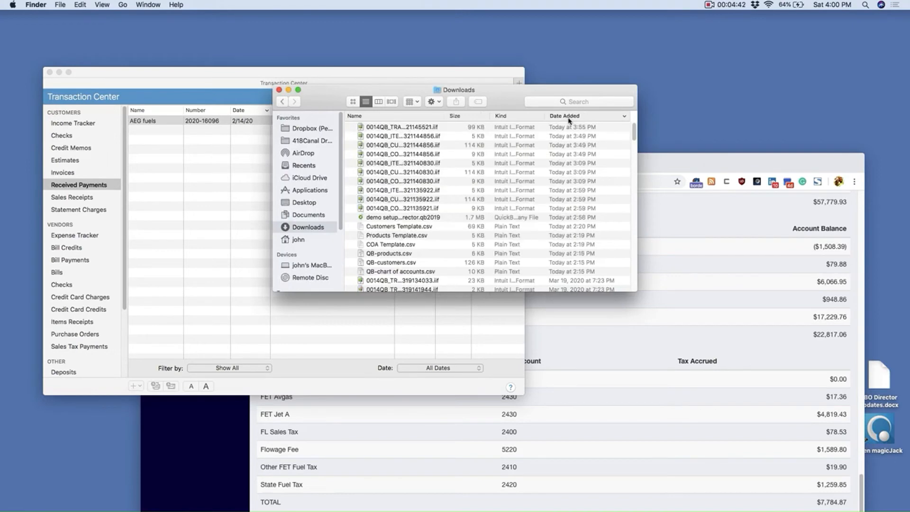
pyautogui.click(442, 116)
pyautogui.click(574, 117)
pyautogui.moveTo(442, 116); pyautogui.dragTo(510, 116)
pyautogui.click(460, 127)
pyautogui.click(462, 128)
pyautogui.write('csv')
pyautogui.press('Return')
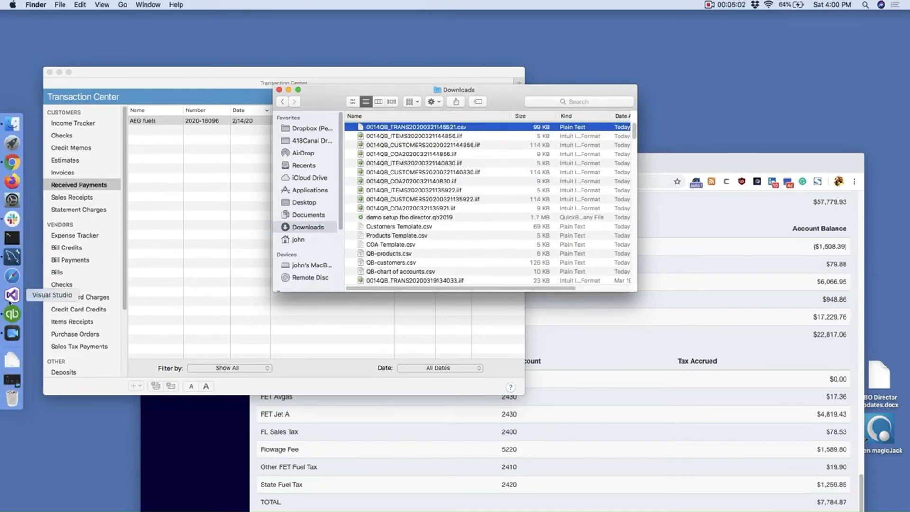
# Step: Launch LibreOffice and create a new Calc spreadsheet
pyautogui.click(12, 142)
pyautogui.hscroll(-5, 218, 265)
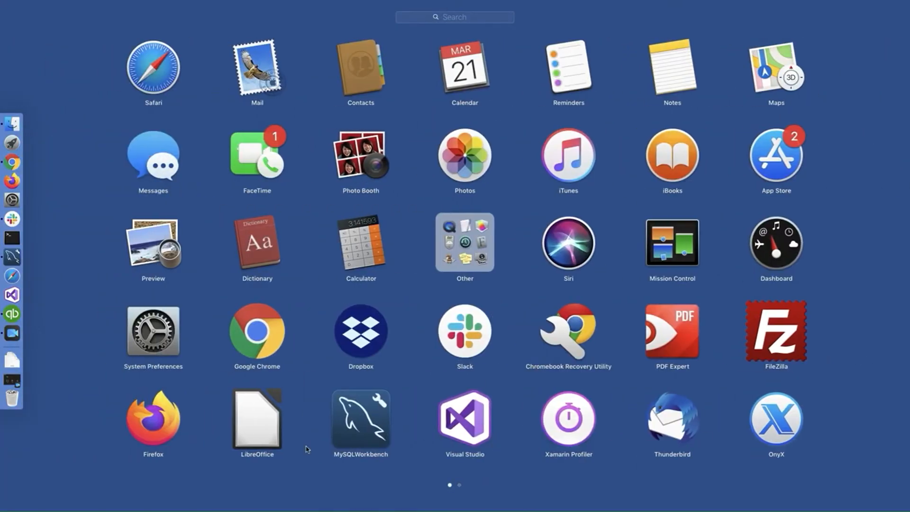
pyautogui.click(279, 434)
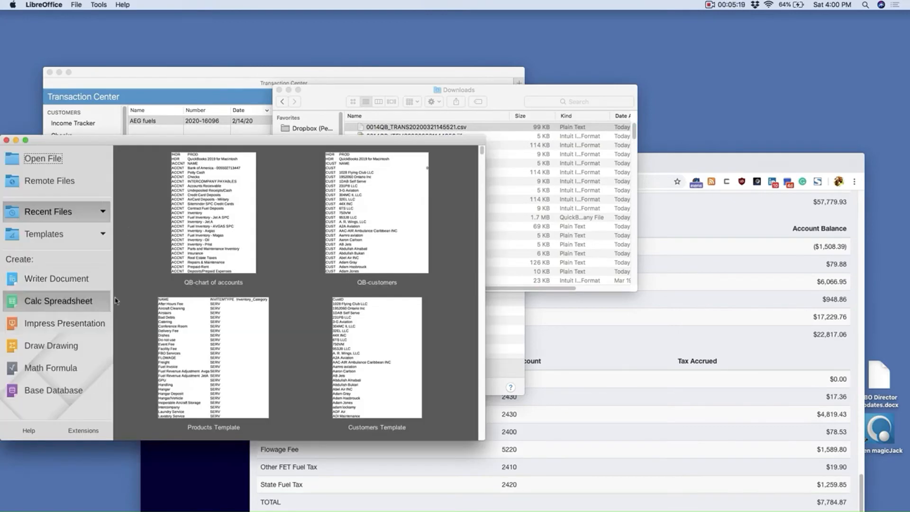
# Step: Open 0014QB_TRANS20200321145521.csv from Downloads in LibreOffice, importing it with Tab as the only separator
pyautogui.click(76, 5)
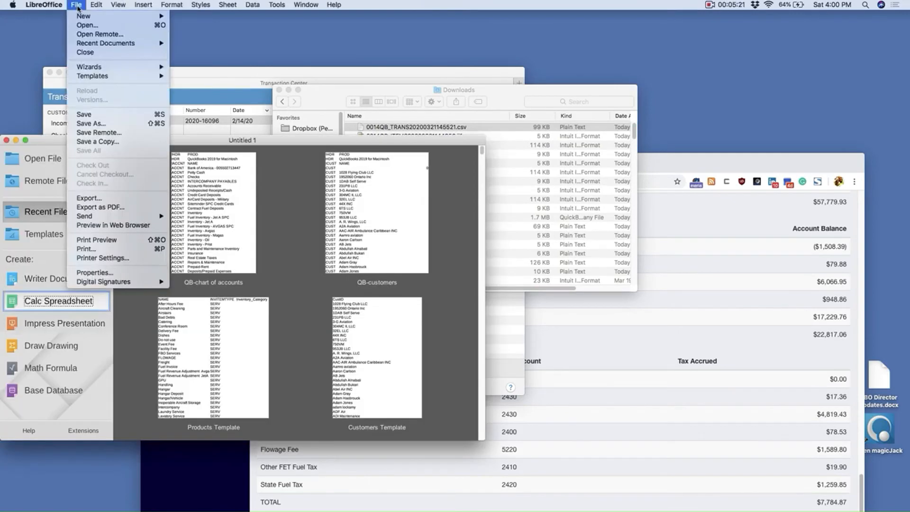
pyautogui.click(90, 27)
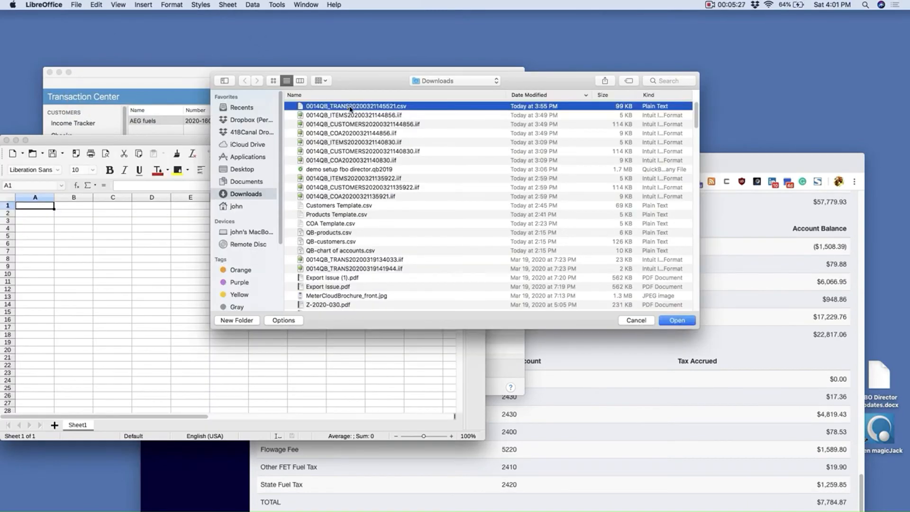
pyautogui.doubleClick(350, 106)
pyautogui.click(169, 245)
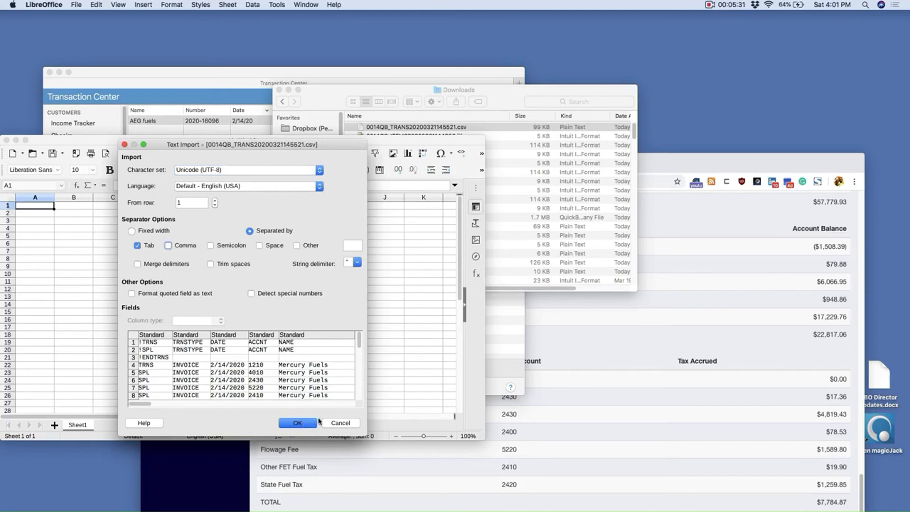
pyautogui.click(315, 422)
# Step: Enlarge the spreadsheet window and examine how the TRNS, SPL and ENDTRNS rows structure the exported invoices, cash sales and payments
pyautogui.moveTo(162, 139); pyautogui.dragTo(223, 29)
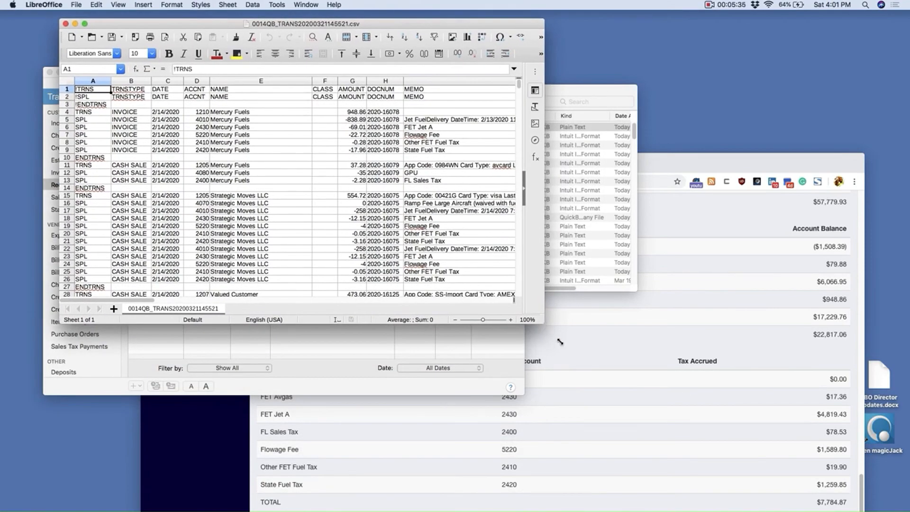
pyautogui.moveTo(560, 342); pyautogui.dragTo(873, 484)
pyautogui.scroll(-2, 280, 189)
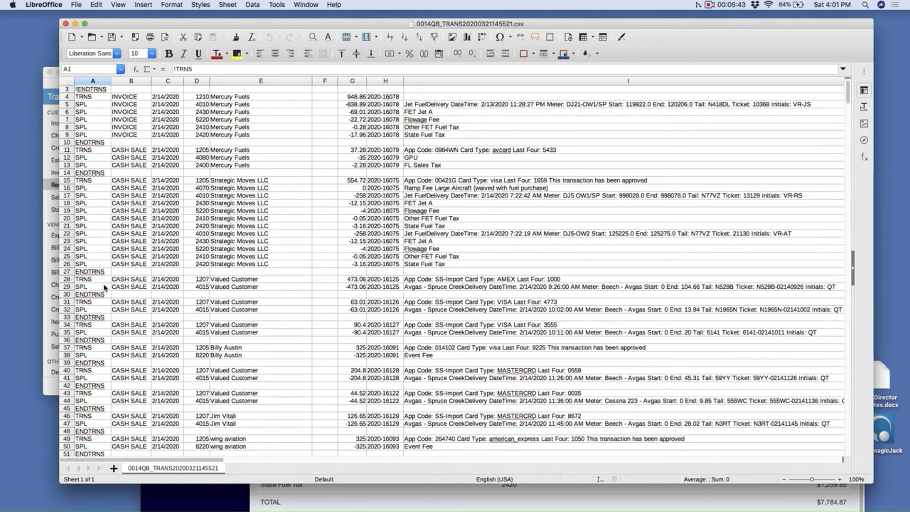
pyautogui.click(67, 272)
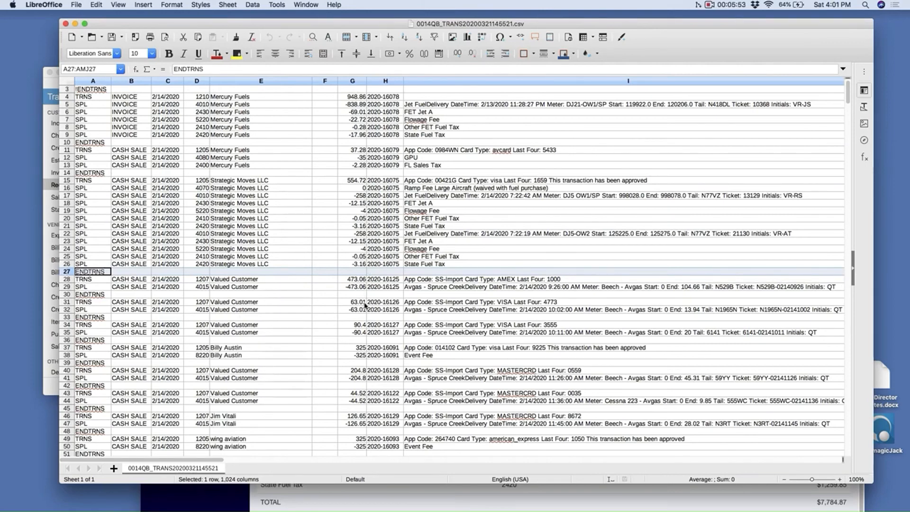
pyautogui.scroll(-16, 365, 305)
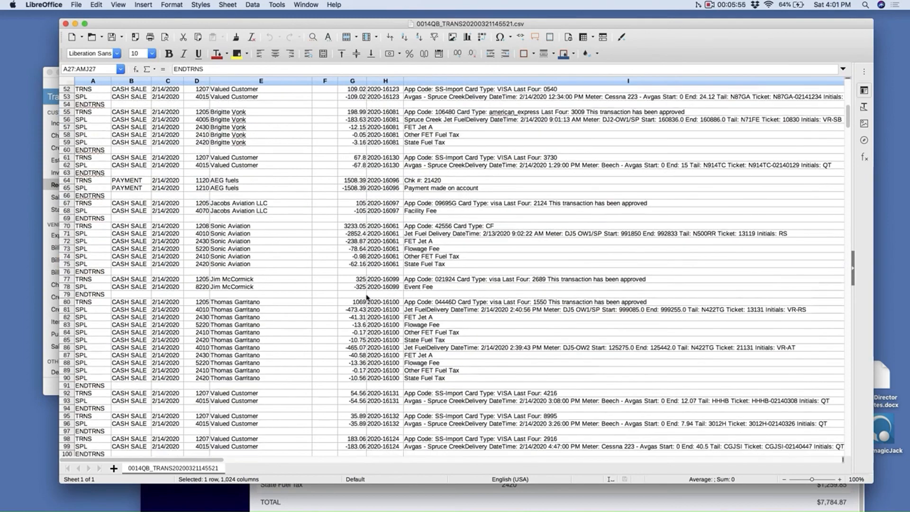
pyautogui.scroll(-20, 366, 298)
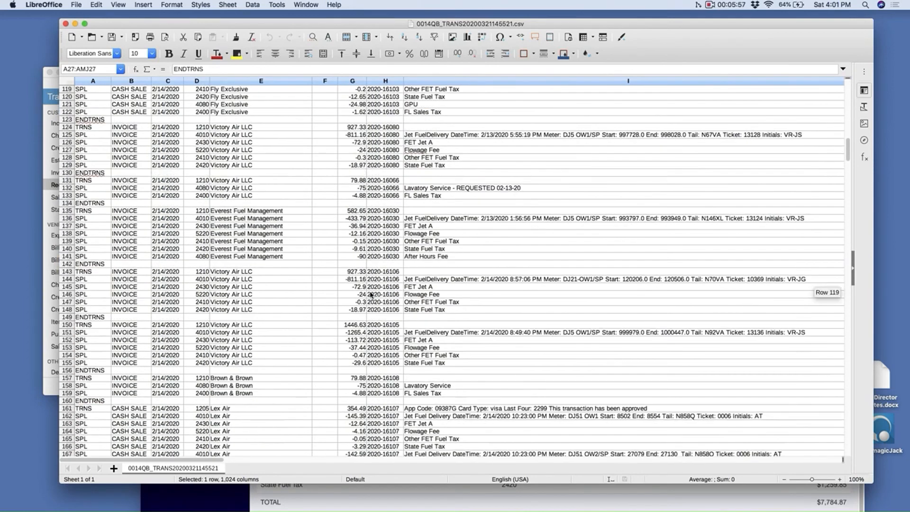